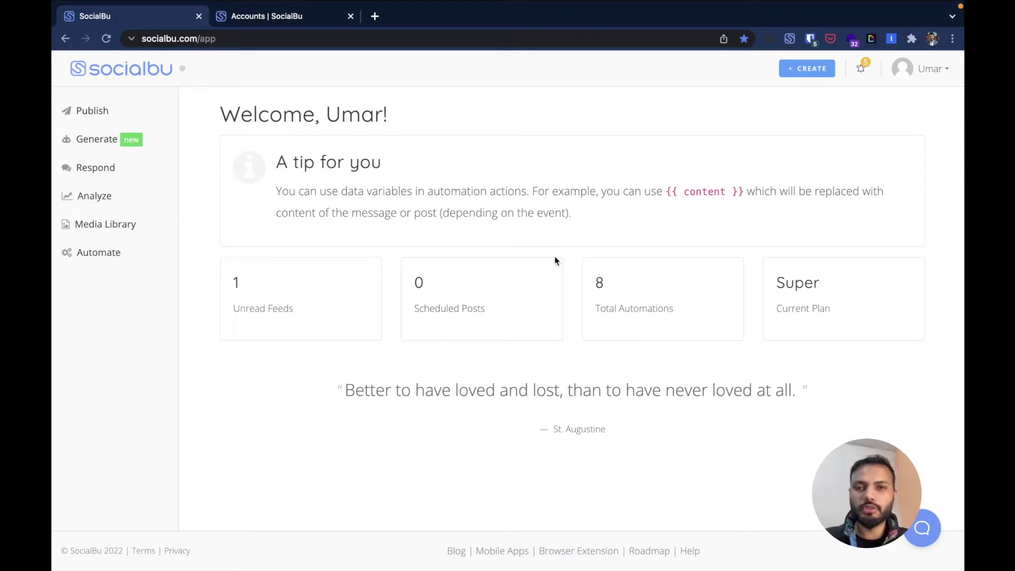
- Start a New Story draft for memeshouse51, then switch to the Accounts page
left_click(802, 74)
left_click(787, 123)
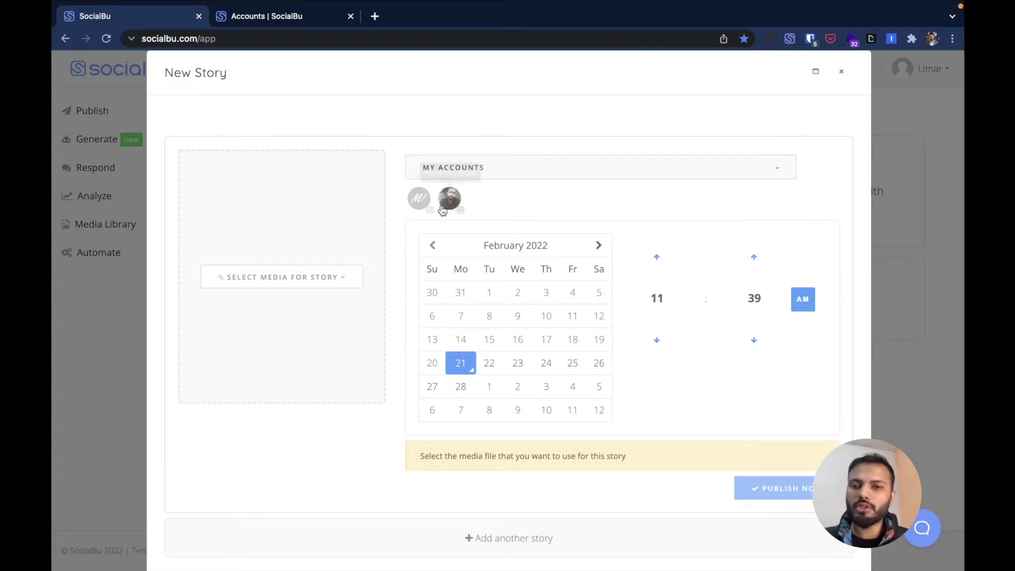
left_click(417, 210)
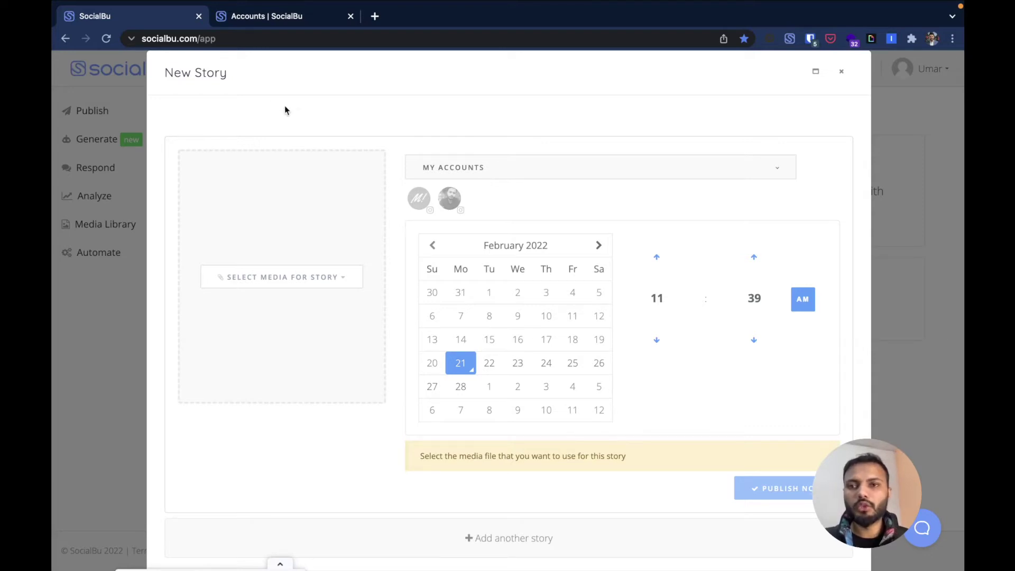
left_click(307, 21)
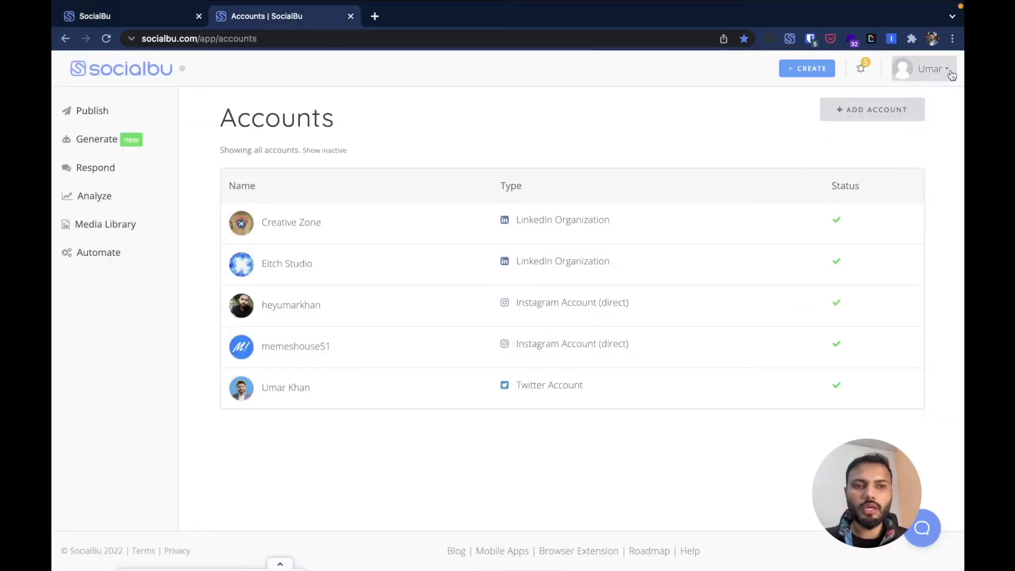
- Review the Instagram connection options under Add Account, then close them without connecting
left_click(930, 69)
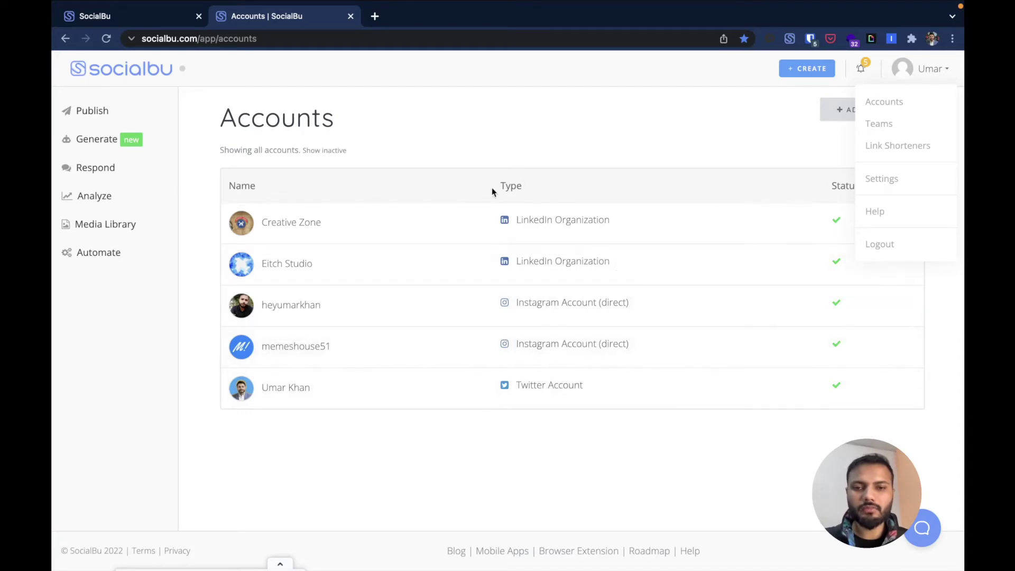
left_click(574, 424)
left_click(879, 103)
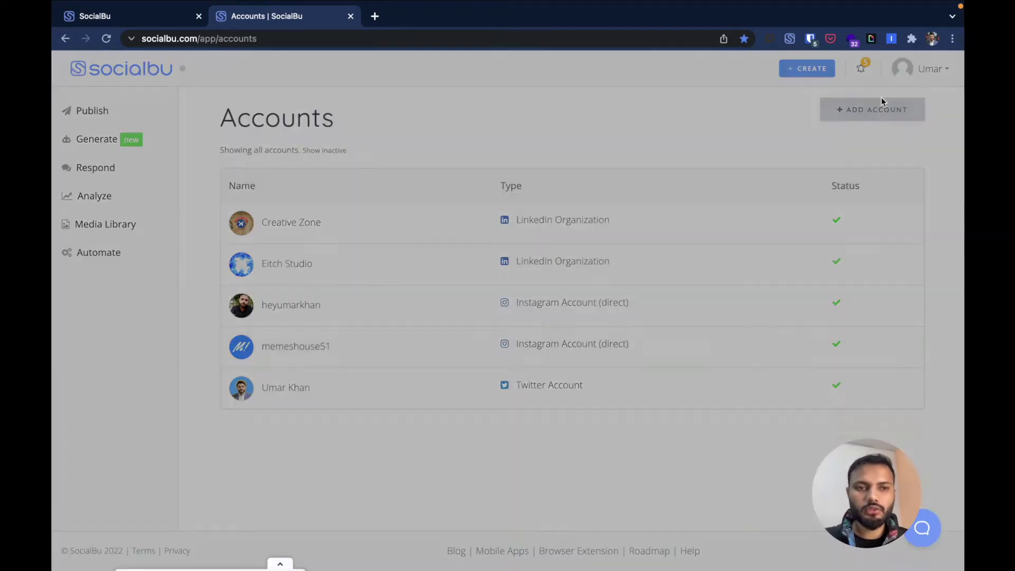
left_click(706, 211)
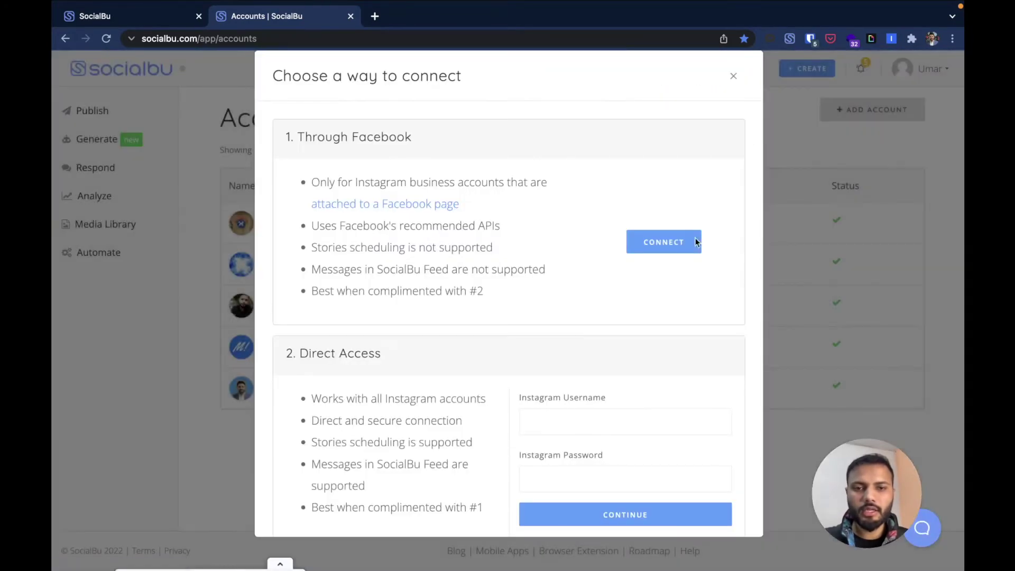
scroll(638, 353, "down", 3)
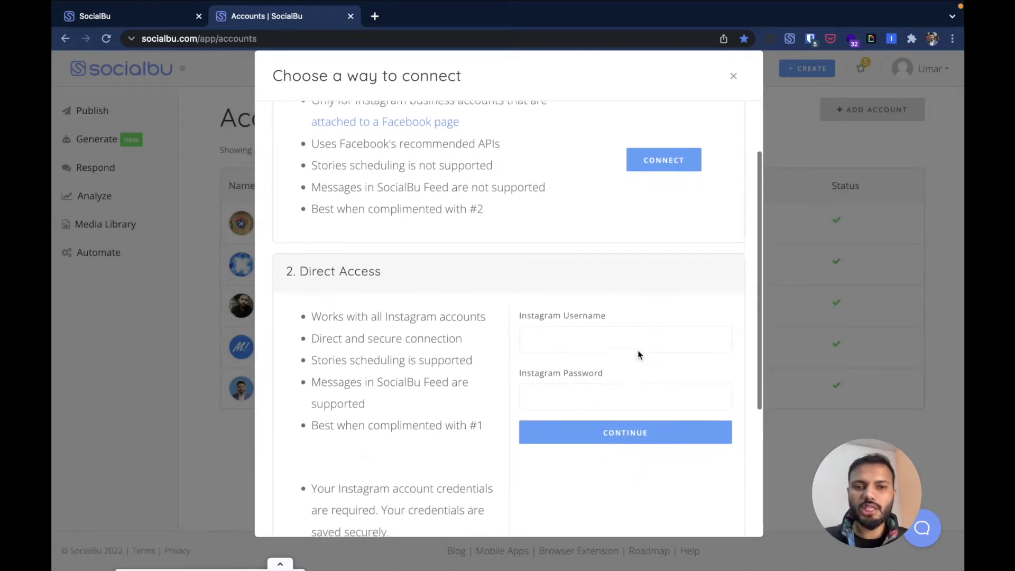
scroll(638, 353, "down", 2)
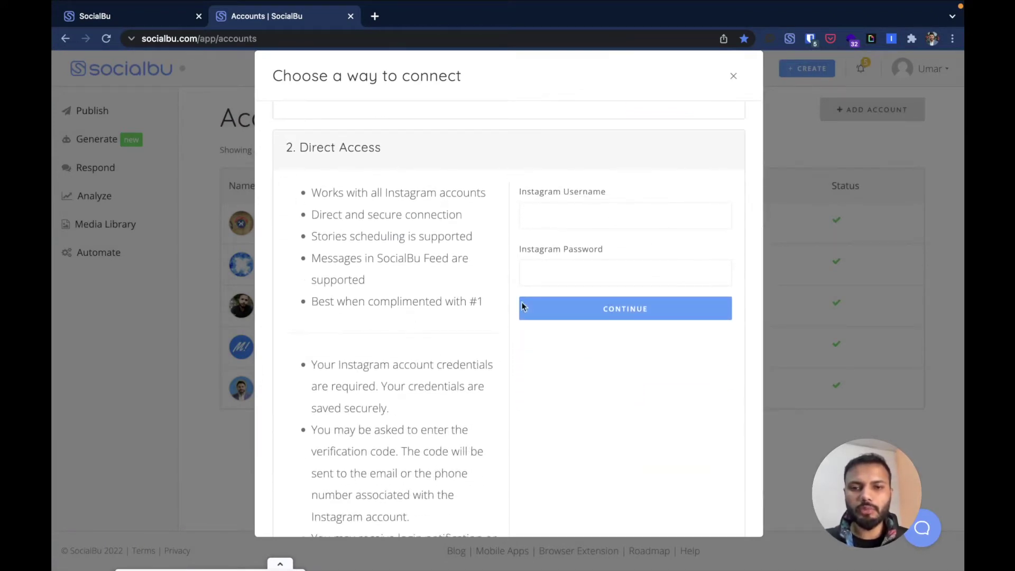
scroll(588, 194, "up", 1)
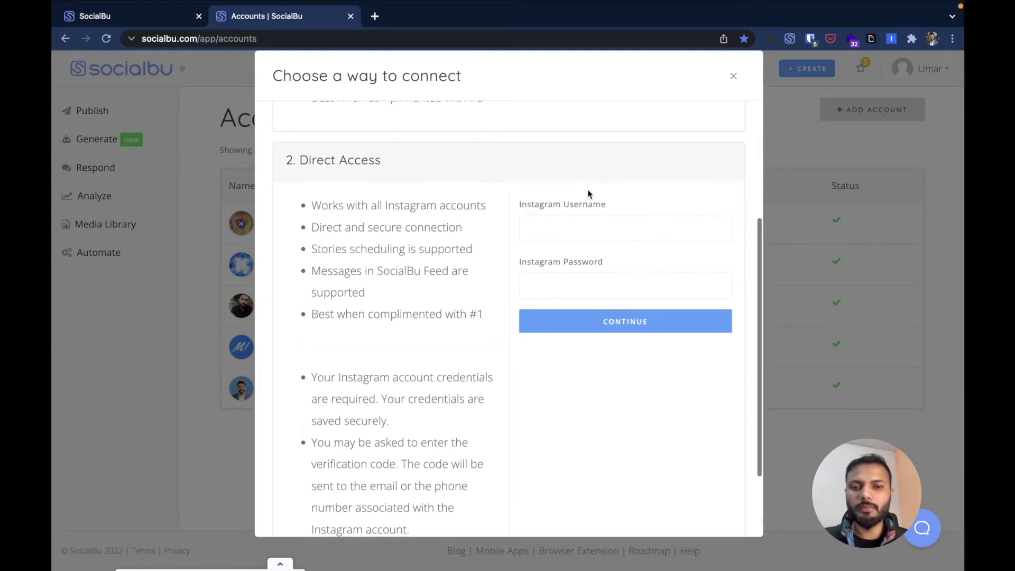
scroll(584, 252, "up", 1)
scroll(580, 269, "down", 2)
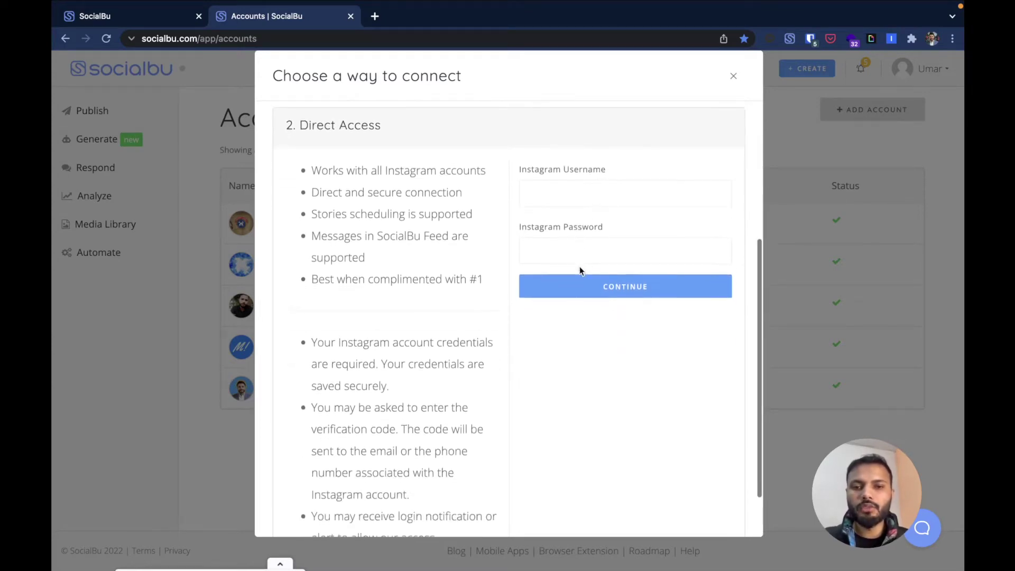
scroll(580, 270, "up", 1)
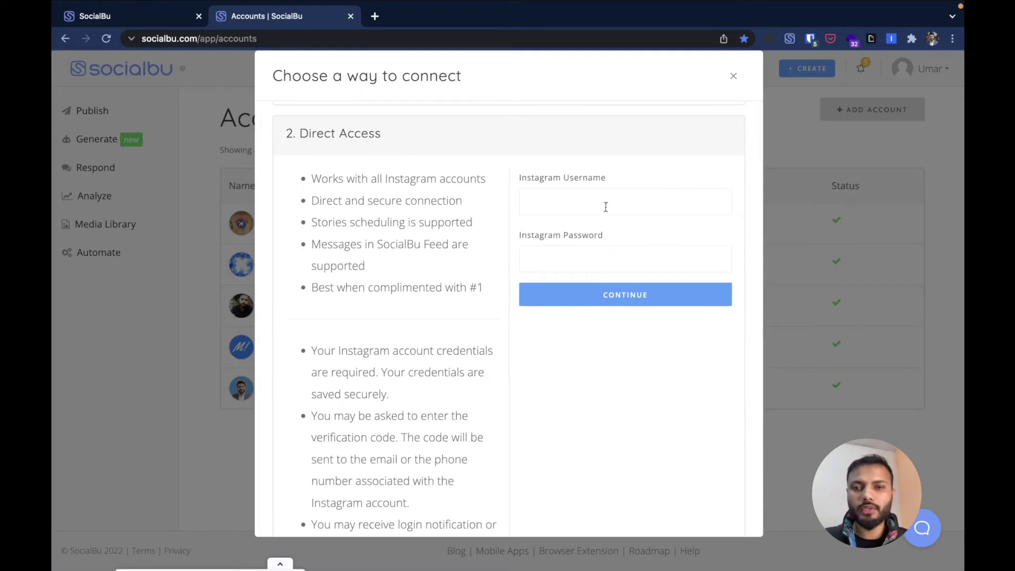
left_click(735, 74)
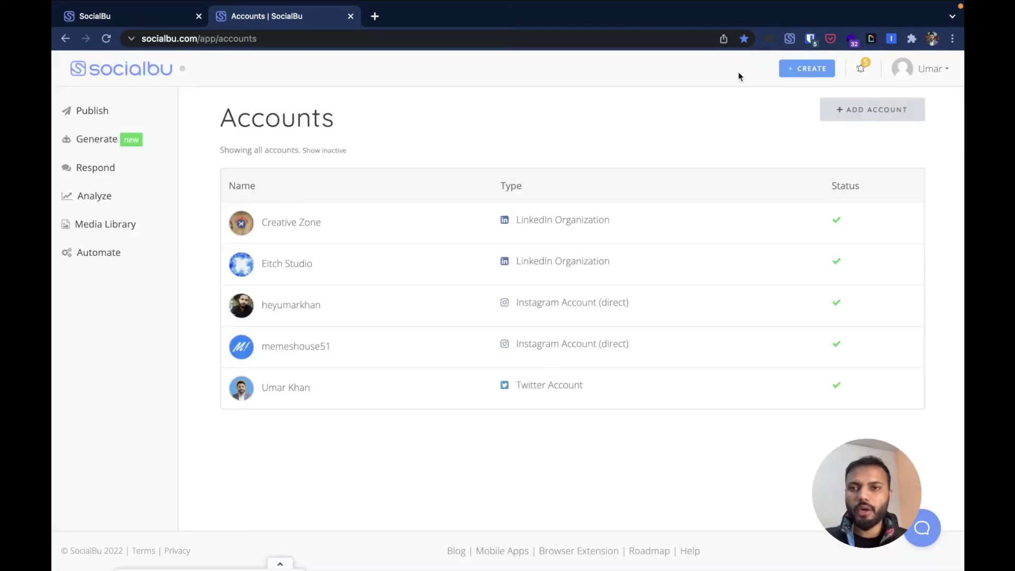
- Back in the story draft, choose memeshouse51 as the posting account and bring up Select Media for Story
left_click(151, 21)
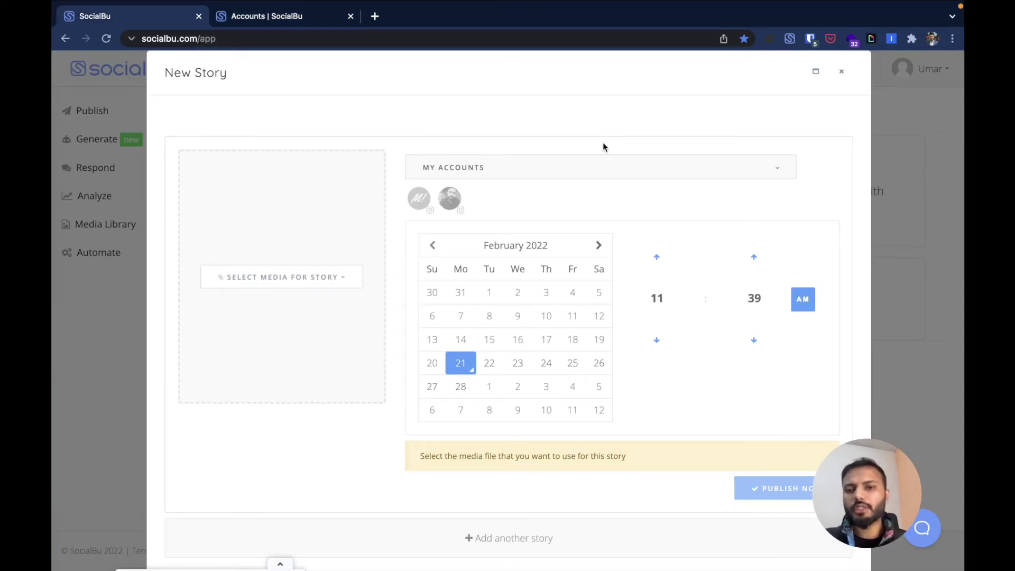
left_click(421, 200)
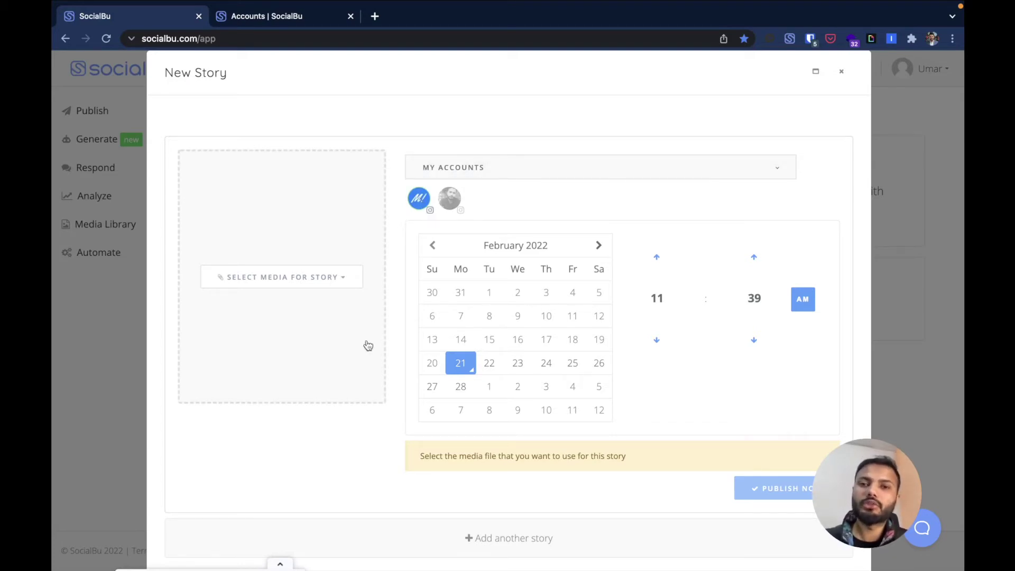
left_click(337, 277)
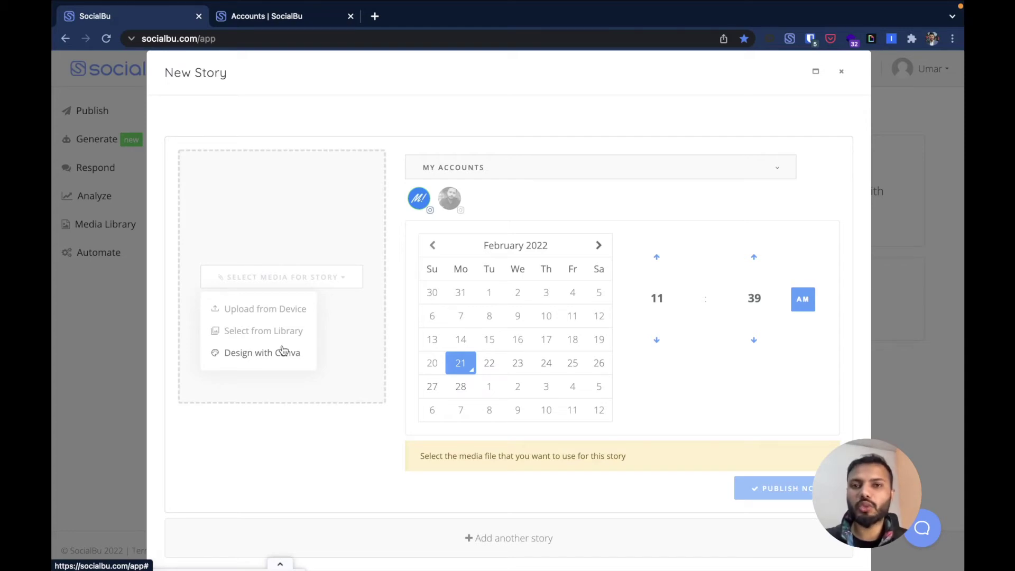
- Upload the 'social media campaign goes viral' meme JPEG from the Desktop into the story
left_click(298, 316)
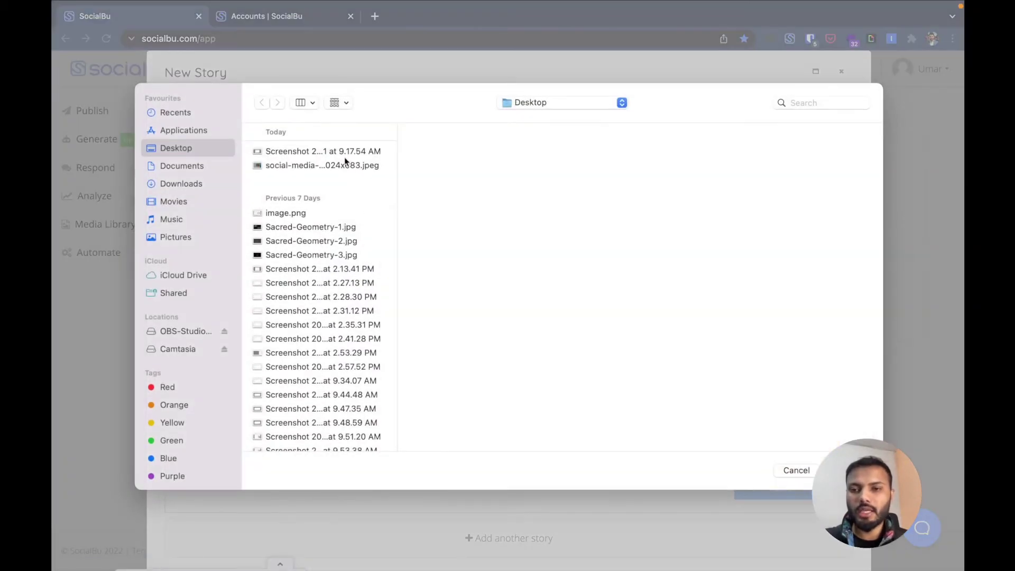
left_click(343, 167)
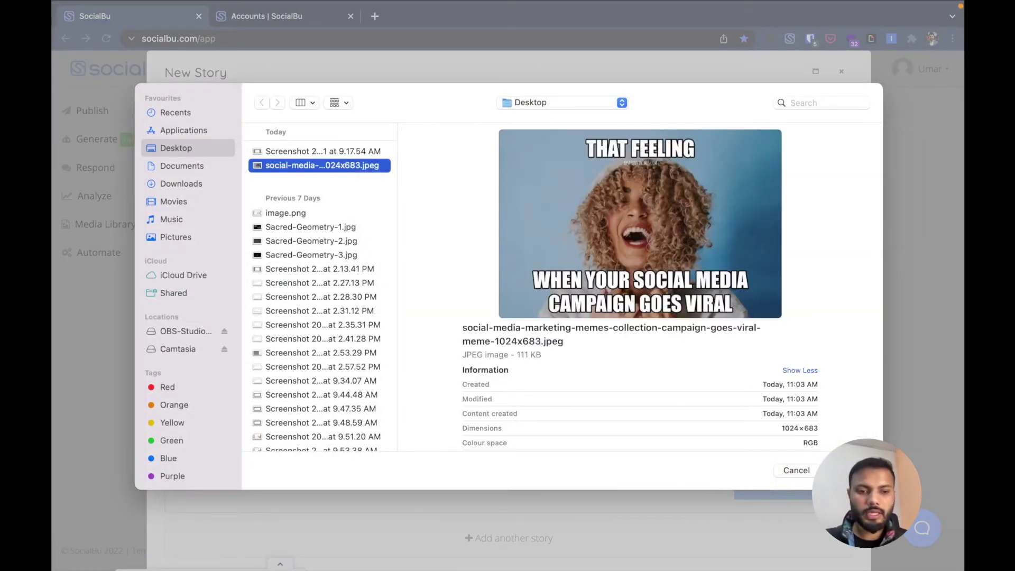
key("Return")
scroll(379, 383, "down", 1)
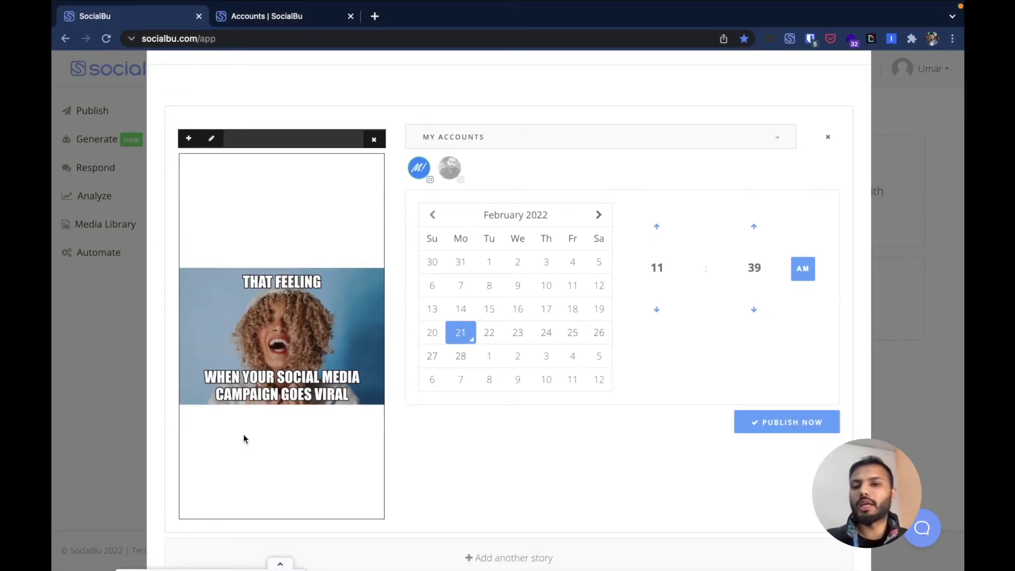
- Set the story background colour to light blue (RGB 20, 208, 255), then bring up Add object
left_click(211, 139)
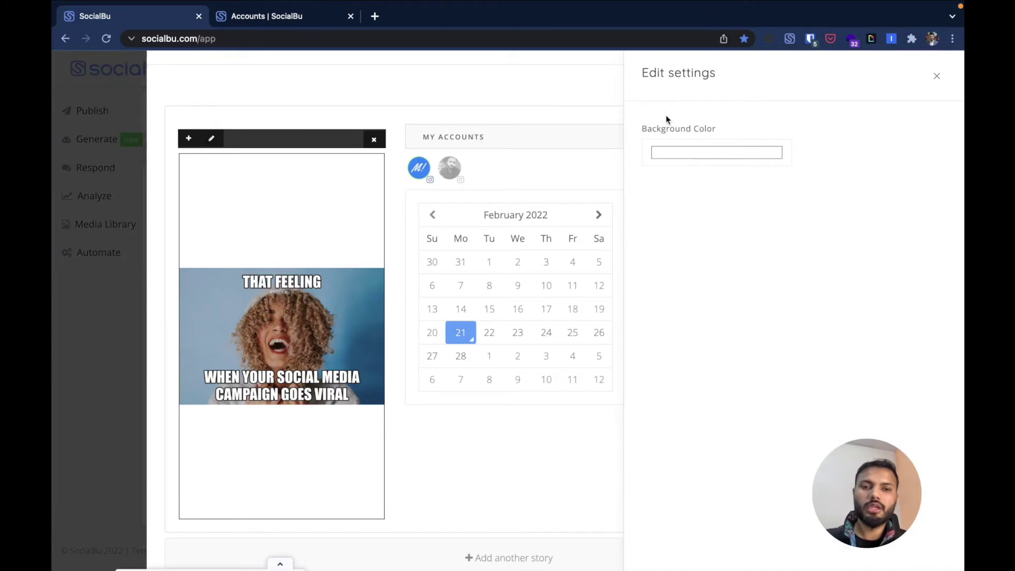
left_click(676, 155)
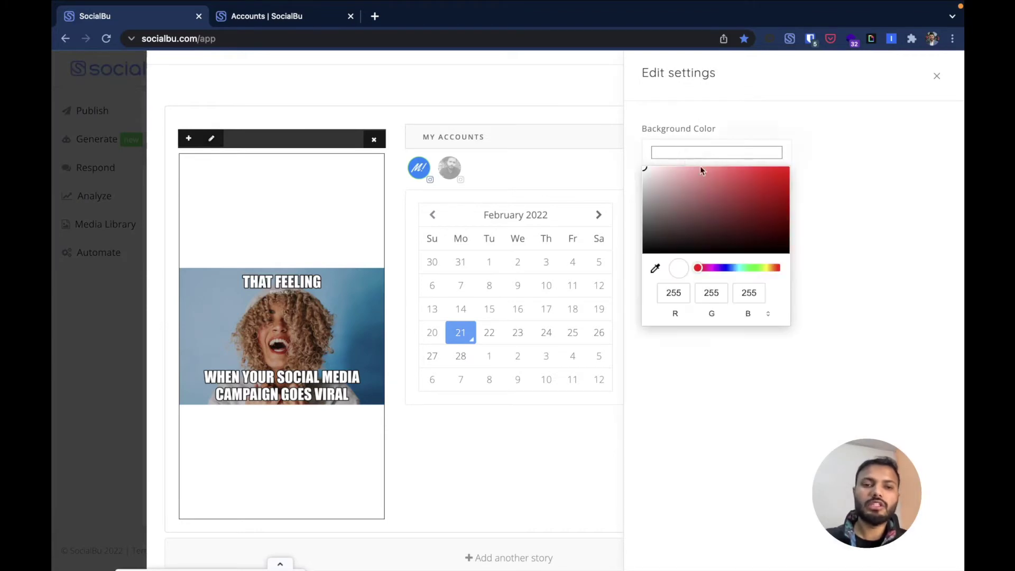
left_click(736, 267)
left_click(751, 201)
left_click_drag(751, 202, 773, 165)
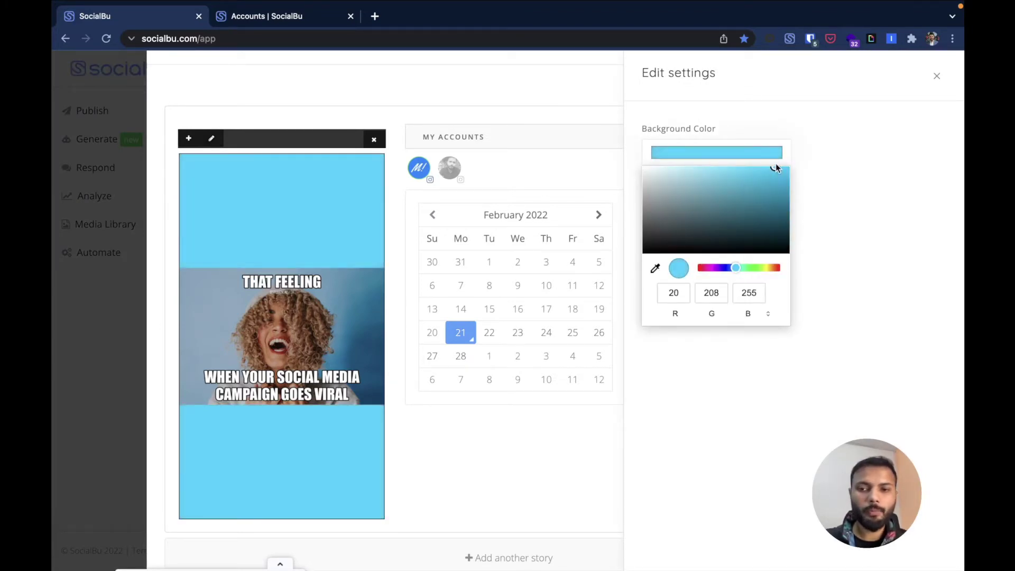
left_click(408, 108)
left_click(188, 139)
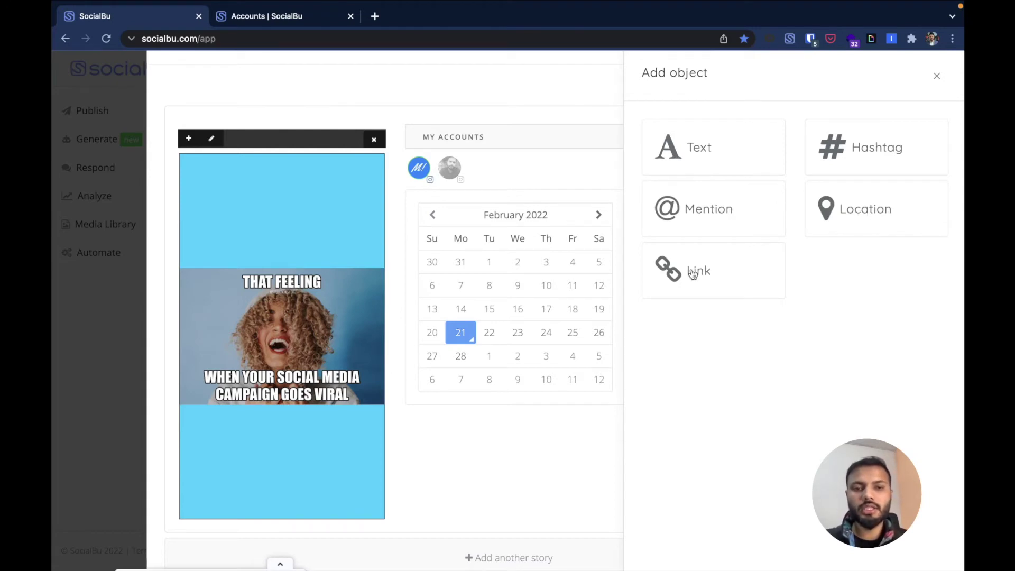
- Add a #socialmediamanagerlife hashtag sticker, shrink it and place it beneath the meme
left_click(857, 152)
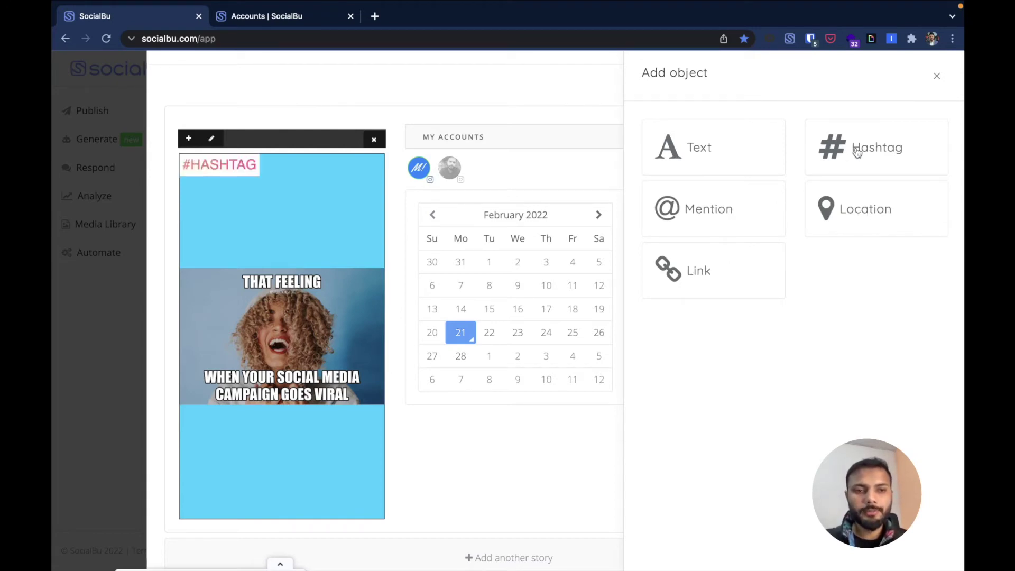
double_click(720, 157)
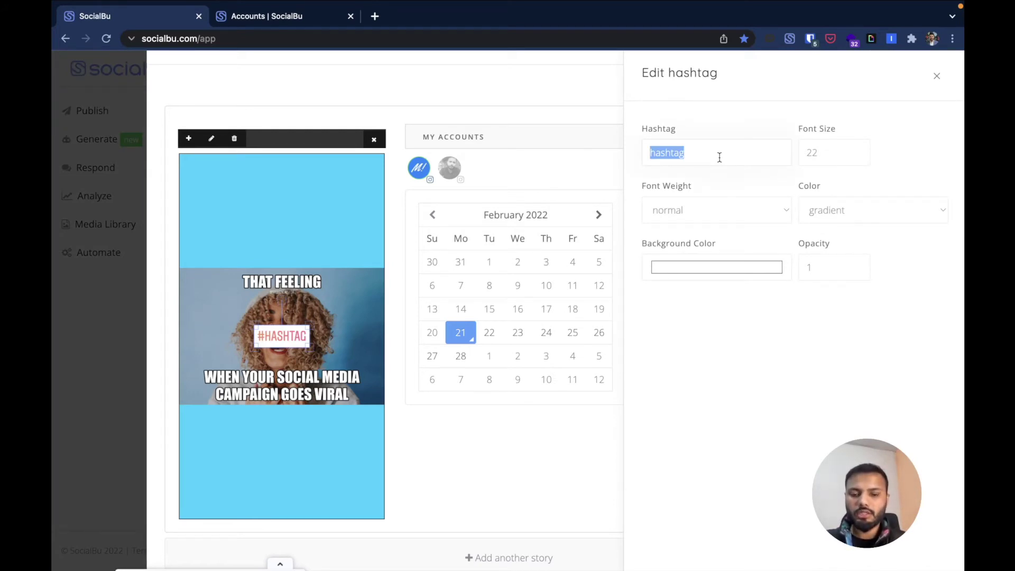
type("socia")
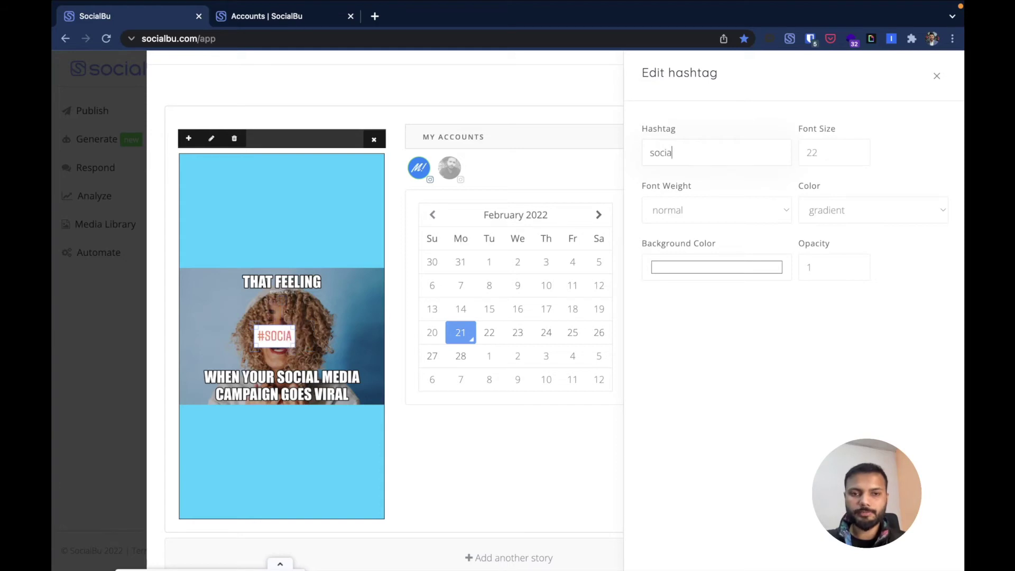
type("lmediamanagerlife")
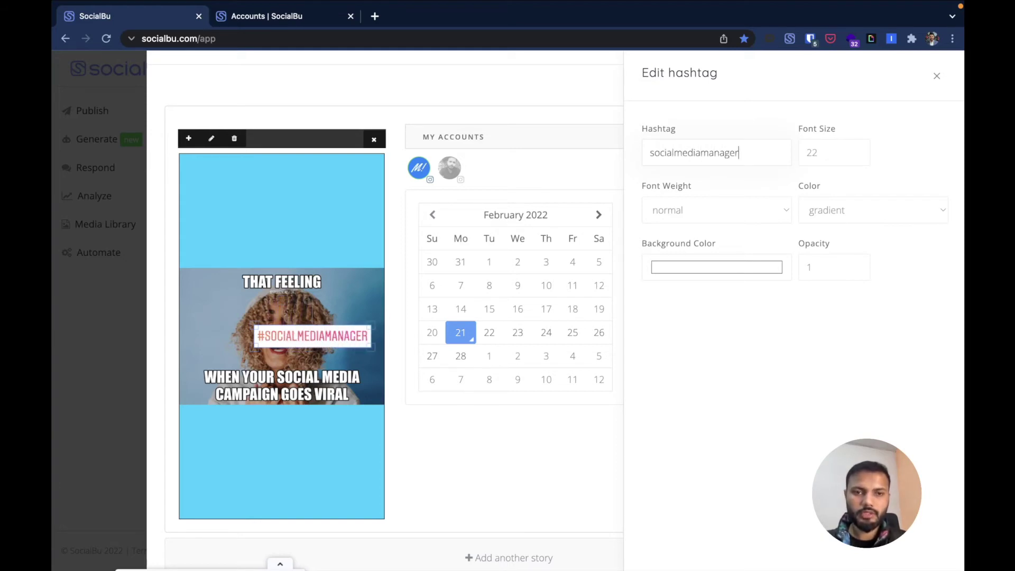
left_click(541, 152)
left_click_drag(357, 327, 293, 431)
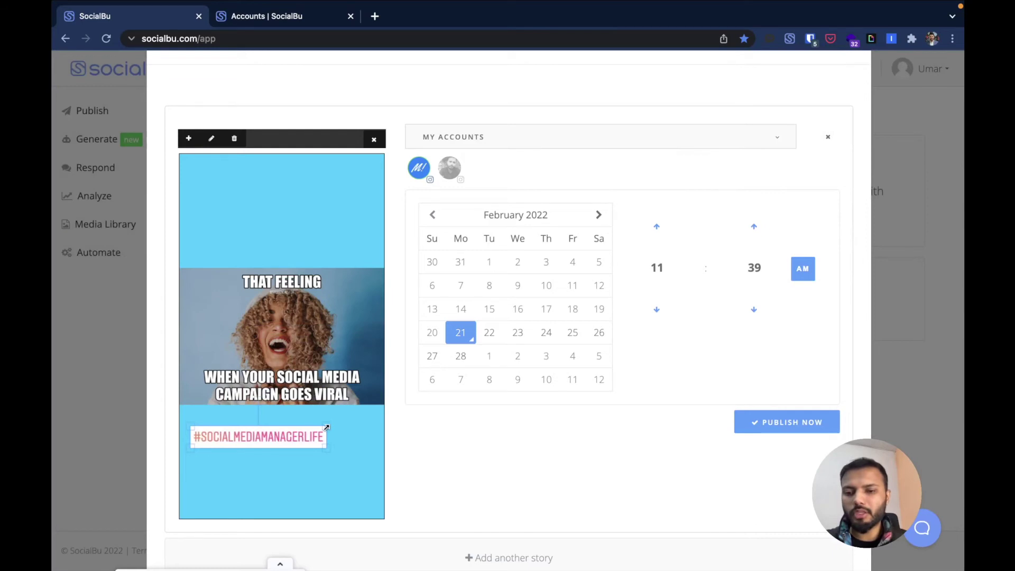
left_click_drag(326, 428, 243, 413)
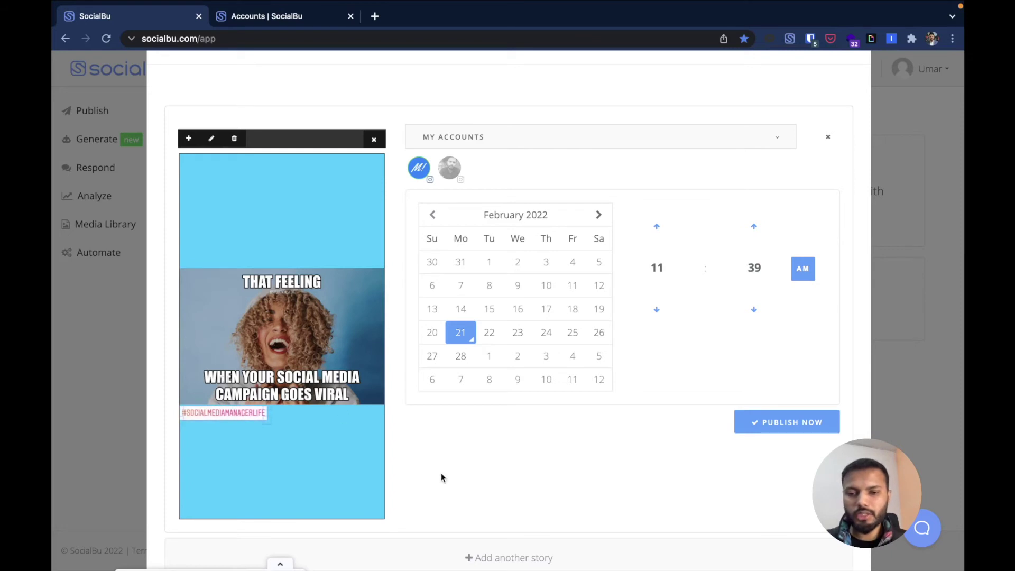
scroll(441, 472, "down", 1)
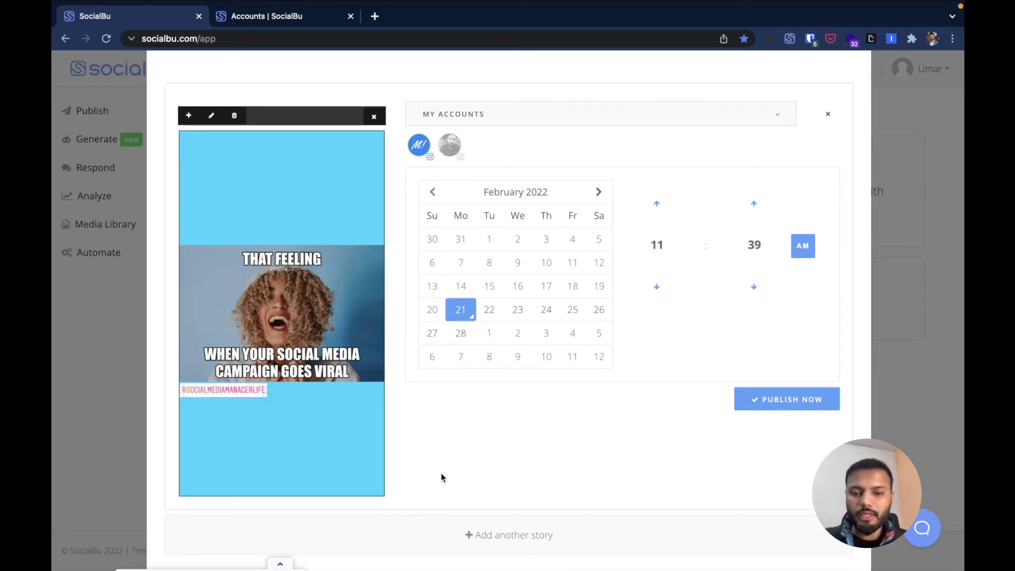
left_click(529, 526)
scroll(545, 484, "down", 2)
scroll(546, 483, "down", 2)
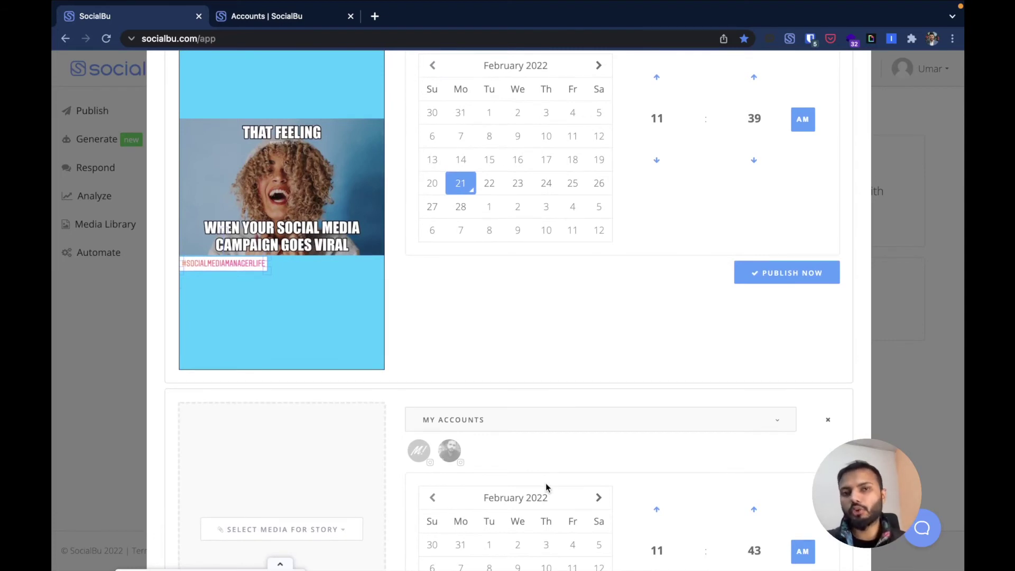
scroll(591, 435, "down", 1)
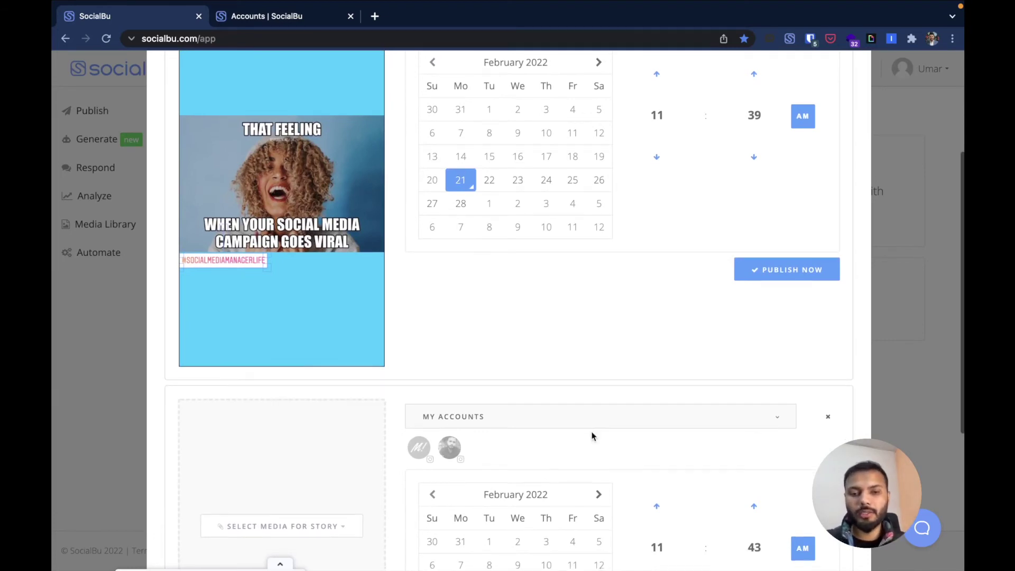
left_click(836, 392)
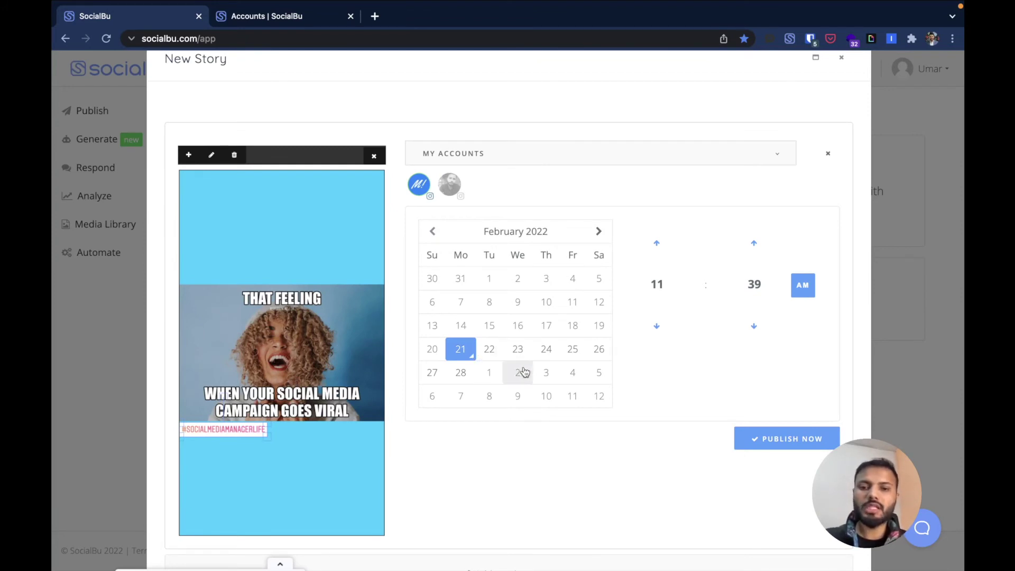
- Pick 23 February with hour 10 and minutes 00, then schedule the story
left_click(515, 342)
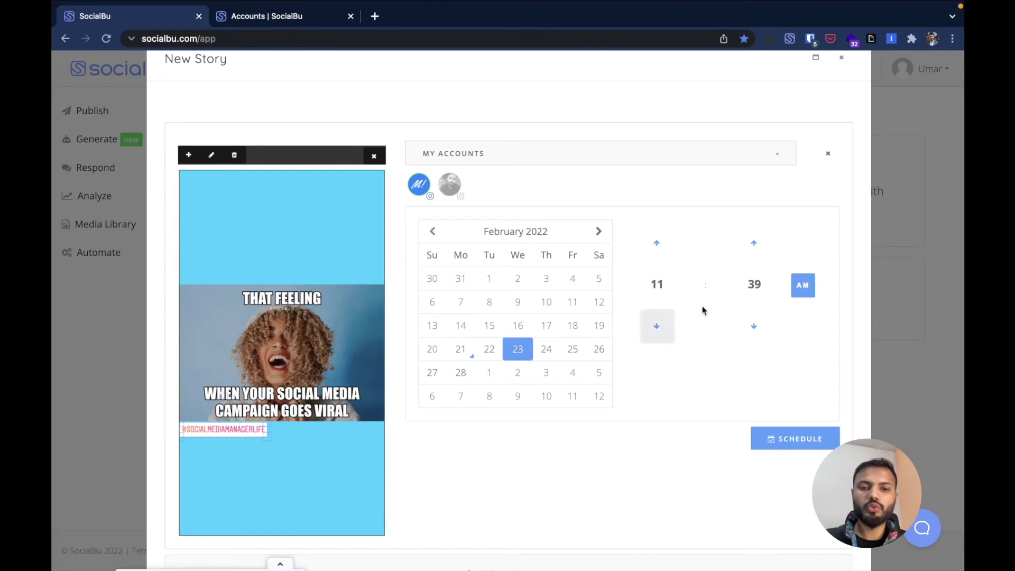
left_click(658, 286)
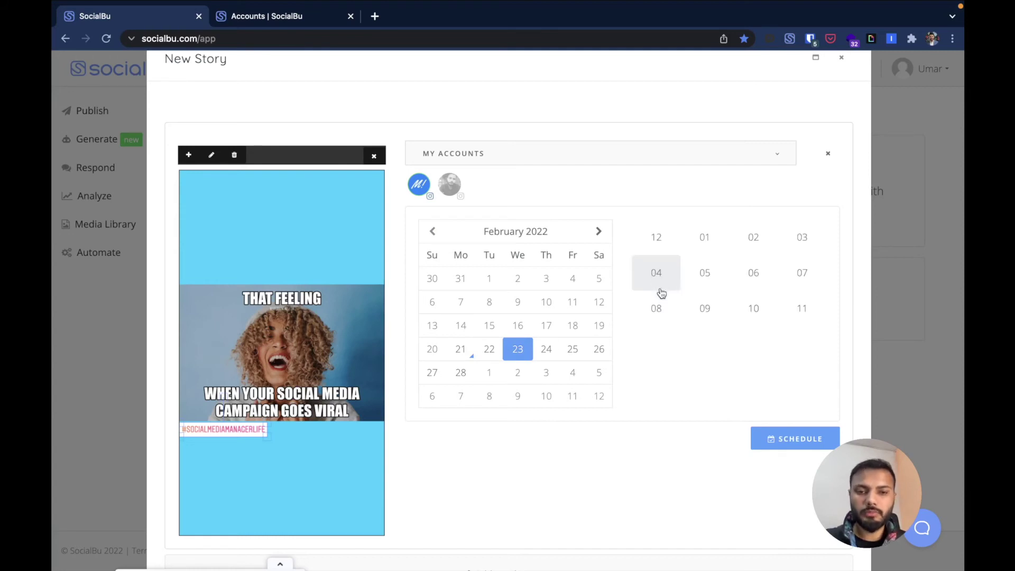
left_click(751, 308)
left_click(739, 292)
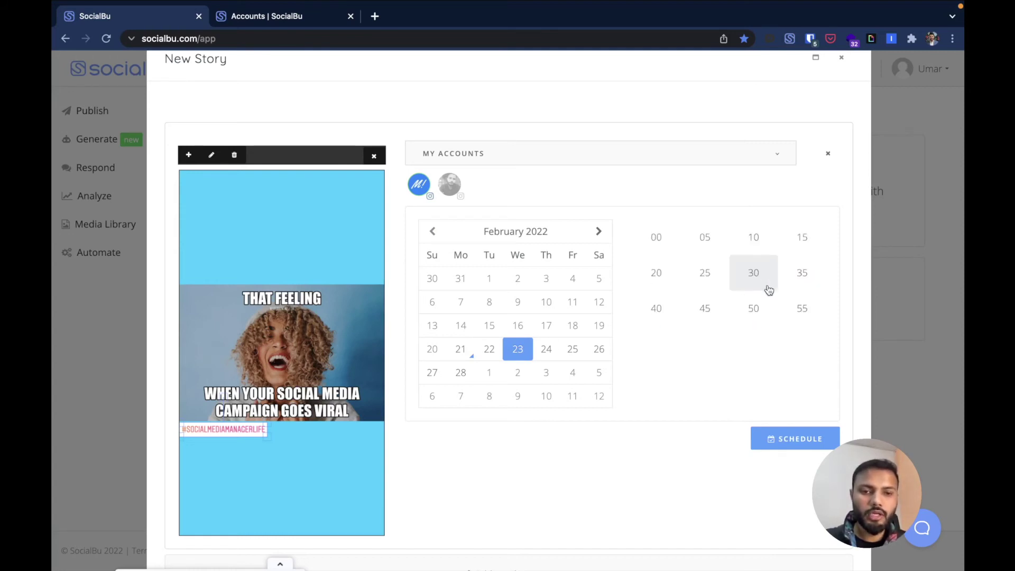
left_click(666, 240)
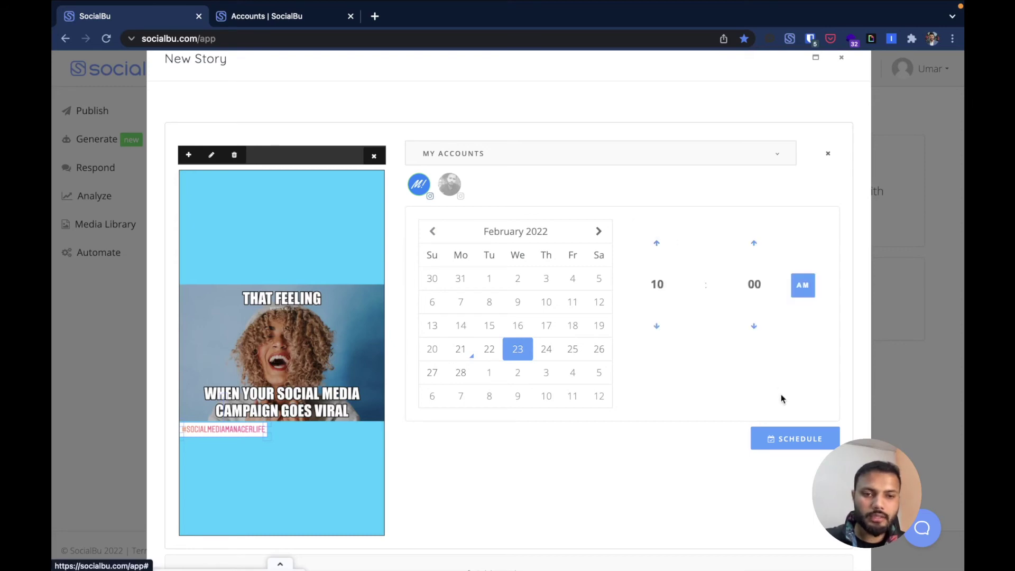
left_click(782, 448)
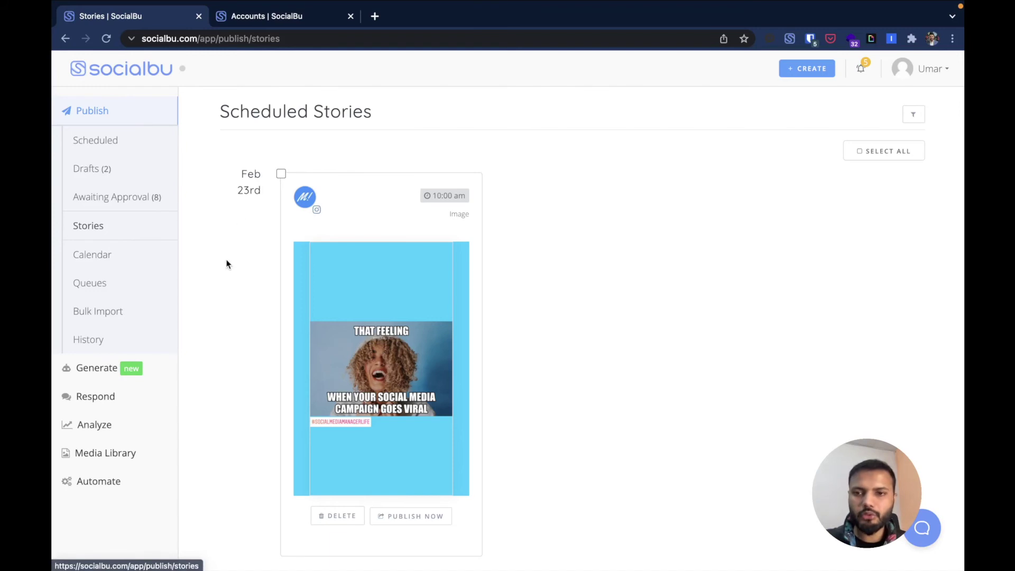
scroll(227, 263, "down", 1)
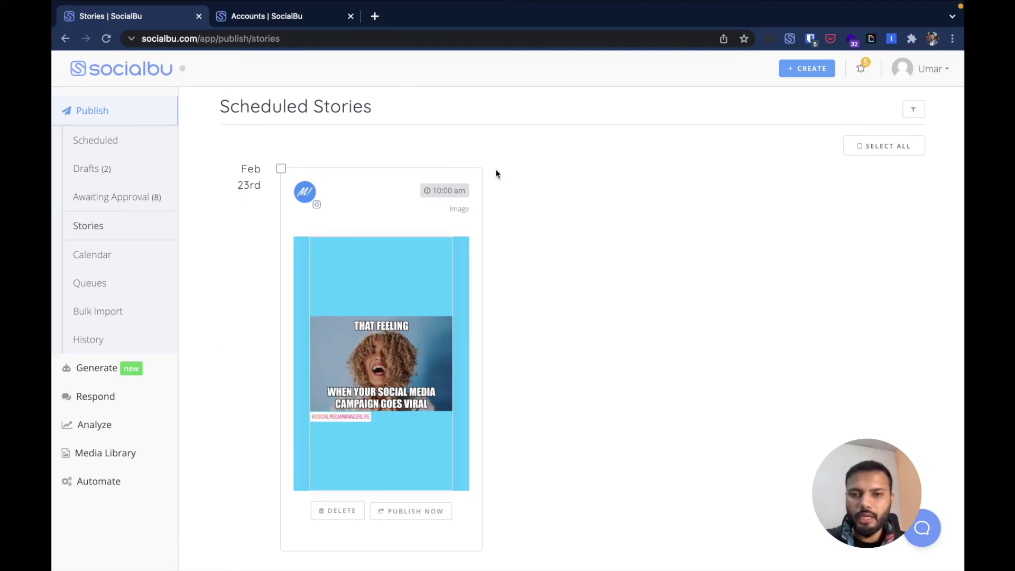
scroll(416, 218, "down", 1)
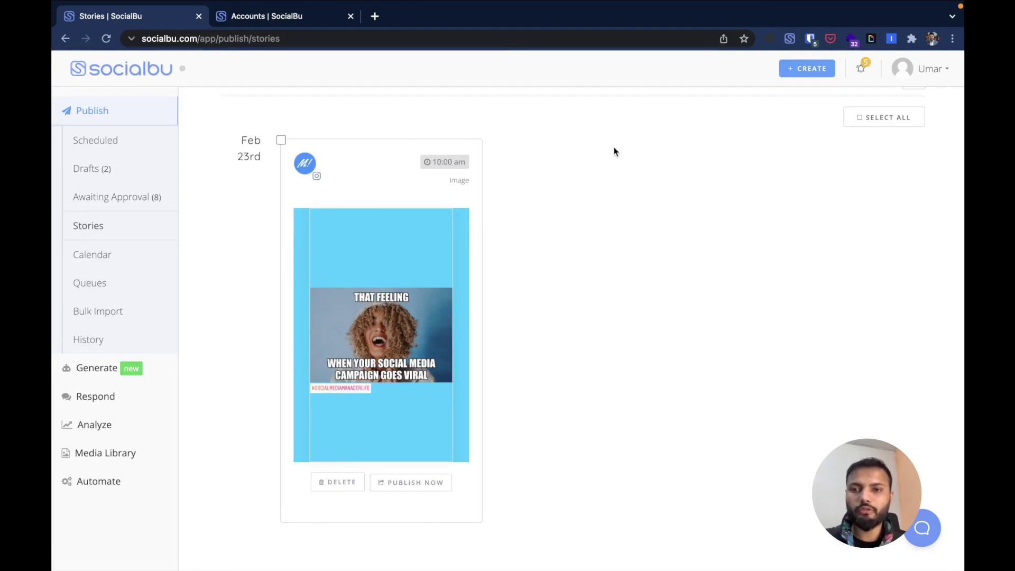
- Change the story's scheduled date to 24 February at 10:00 am and save
left_click(452, 164)
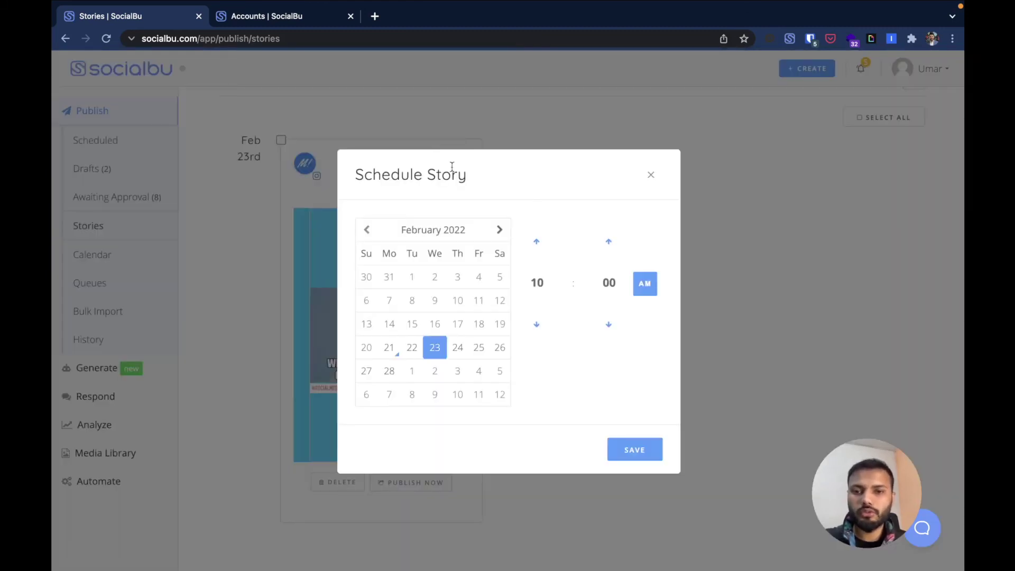
left_click(466, 350)
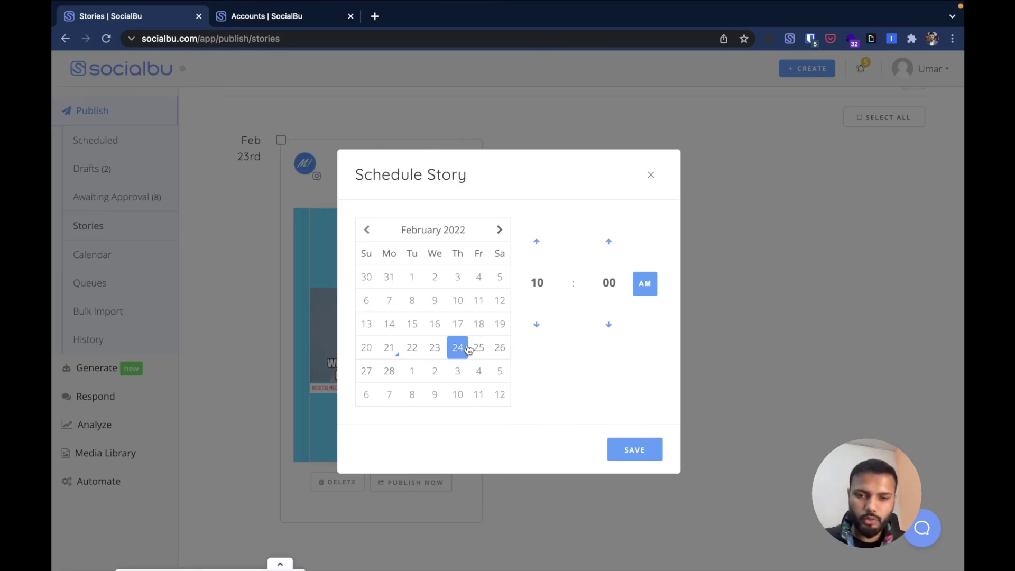
left_click(641, 448)
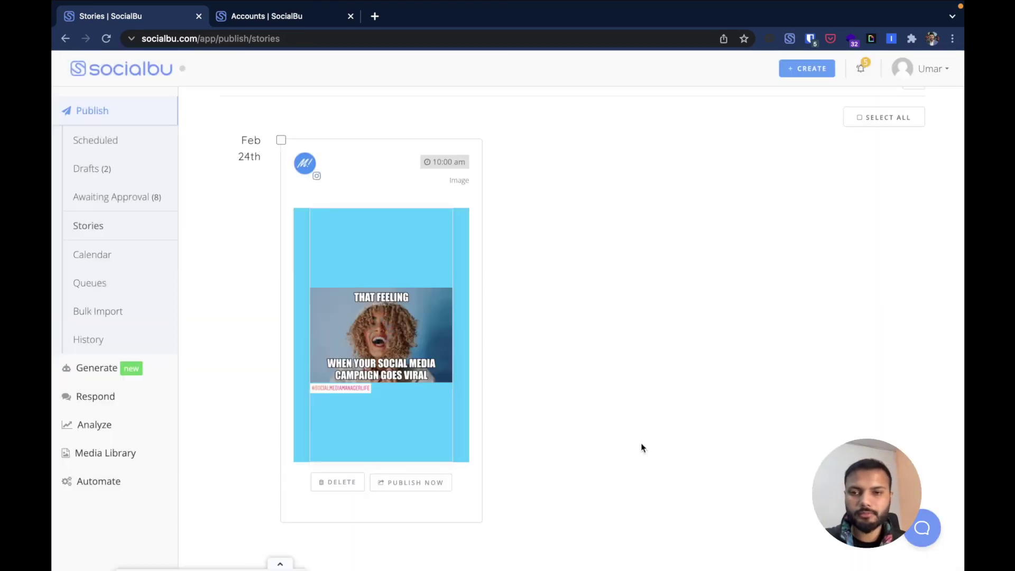